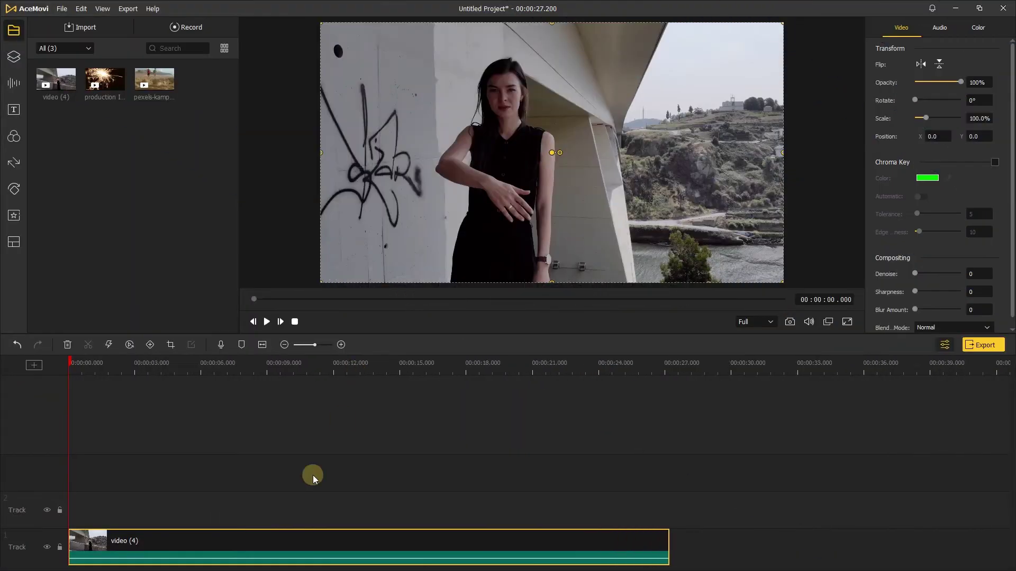
Open Speed and Duration for the video (4) clip, try a faster speed, then enter 1x
right_click(269, 550)
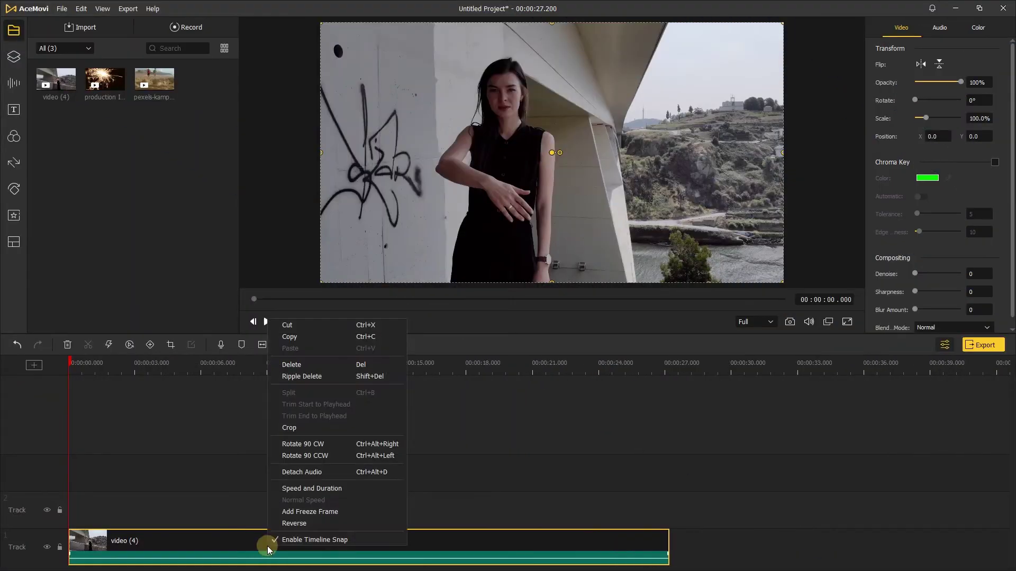
left_click(322, 489)
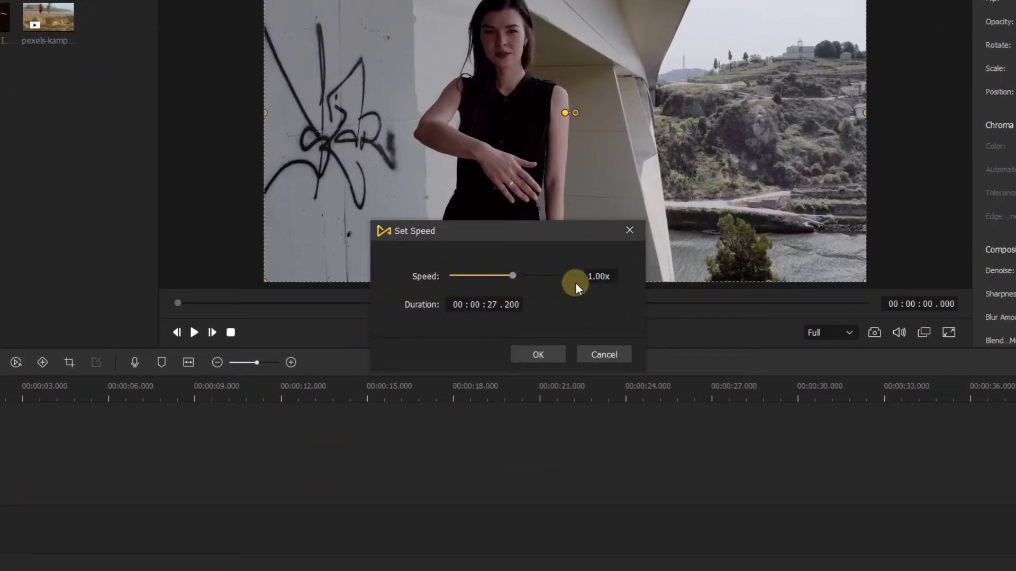
left_click_drag(512, 275, 542, 275)
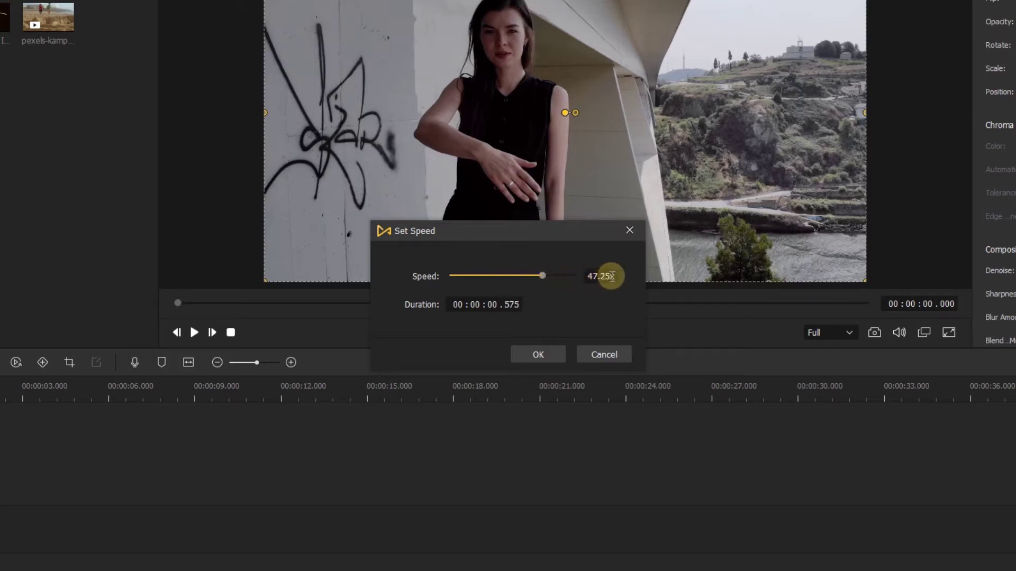
left_click_drag(614, 275, 595, 275)
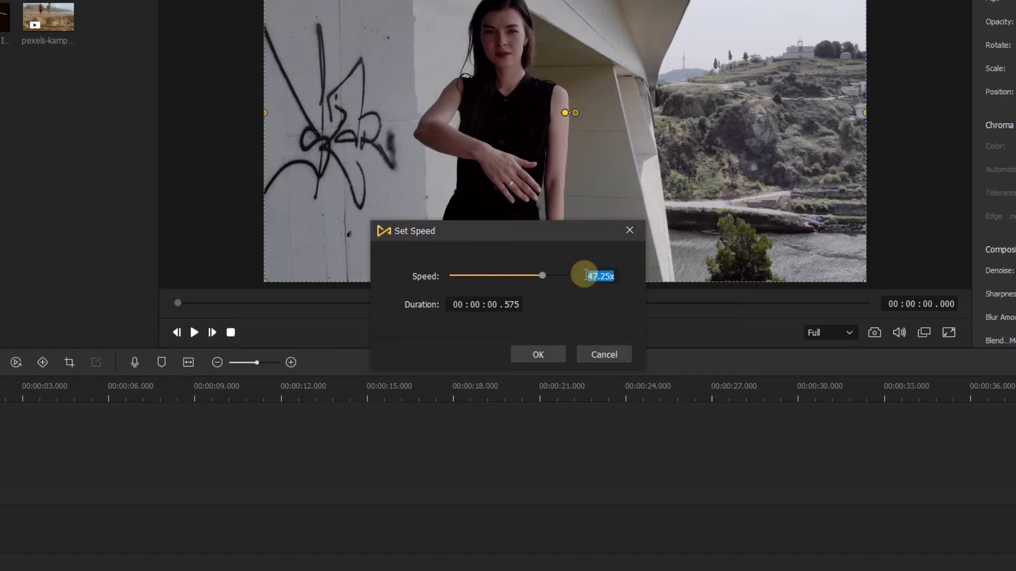
type("1x")
left_click(623, 309)
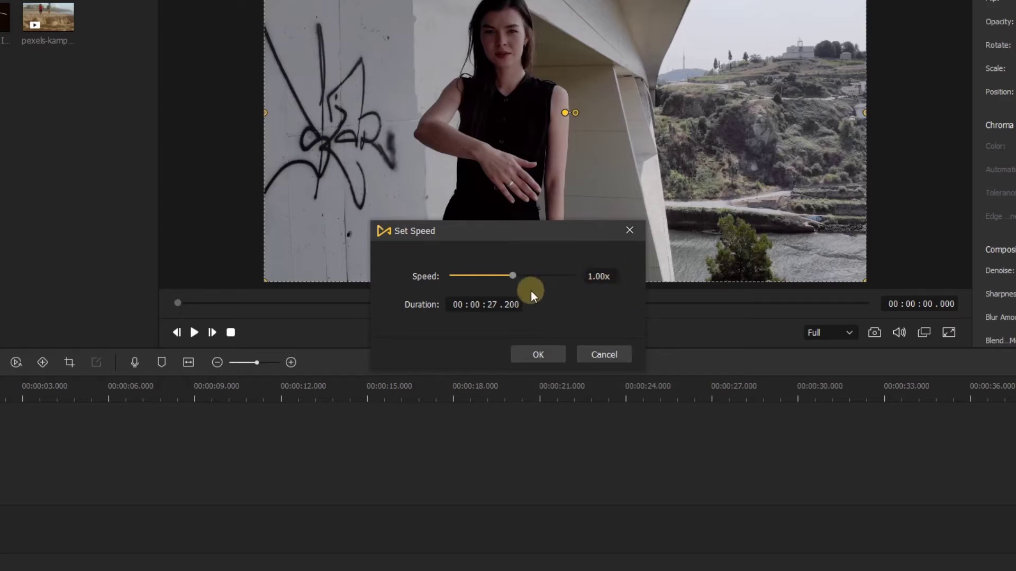
Try speed values of 2 and 0.5, then close the speed settings
left_click_drag(612, 274, 588, 276)
type("2")
left_click_drag(583, 275, 540, 276)
type("0.5")
left_click(536, 357)
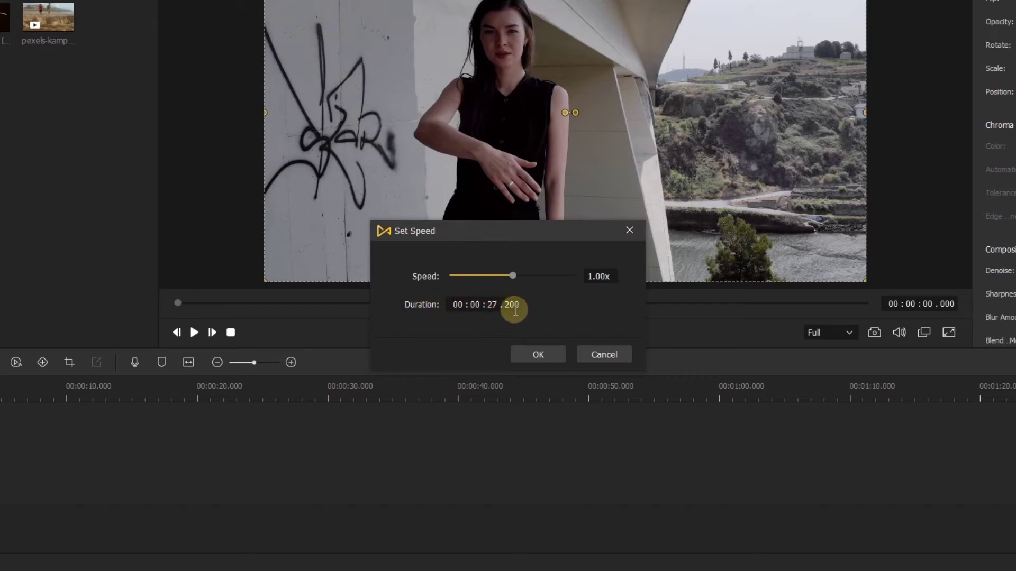
Set the video (4) clip's duration to 00:00:01.000, raising its speed to 27.20x, and apply it
key("BackSpace")
type("0")
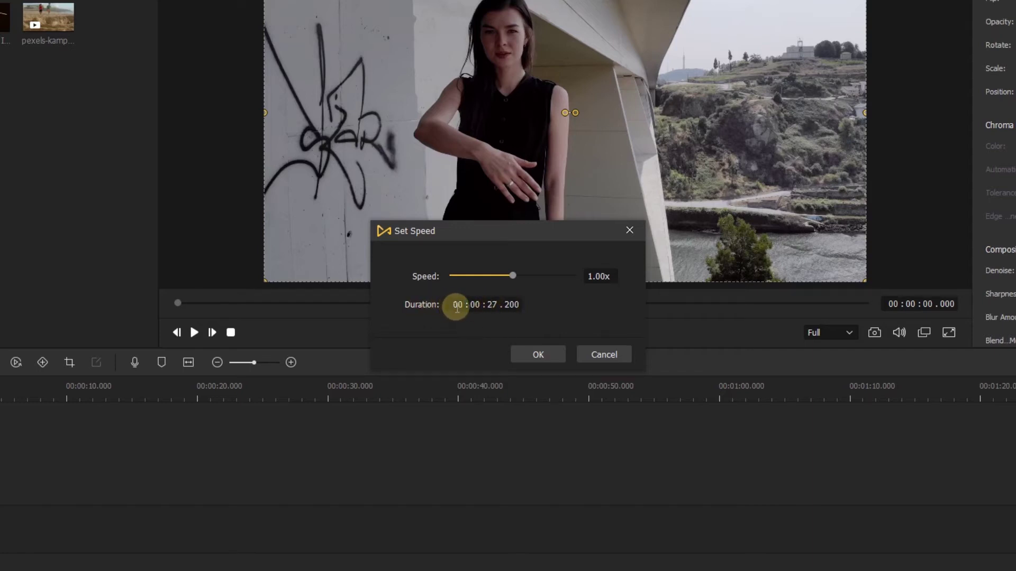
double_click(492, 304)
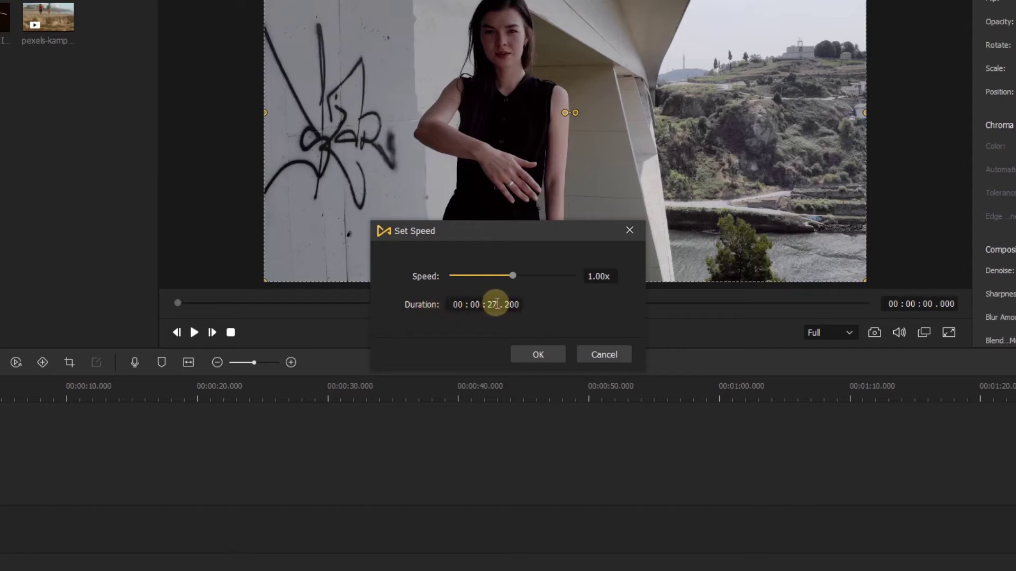
type("1")
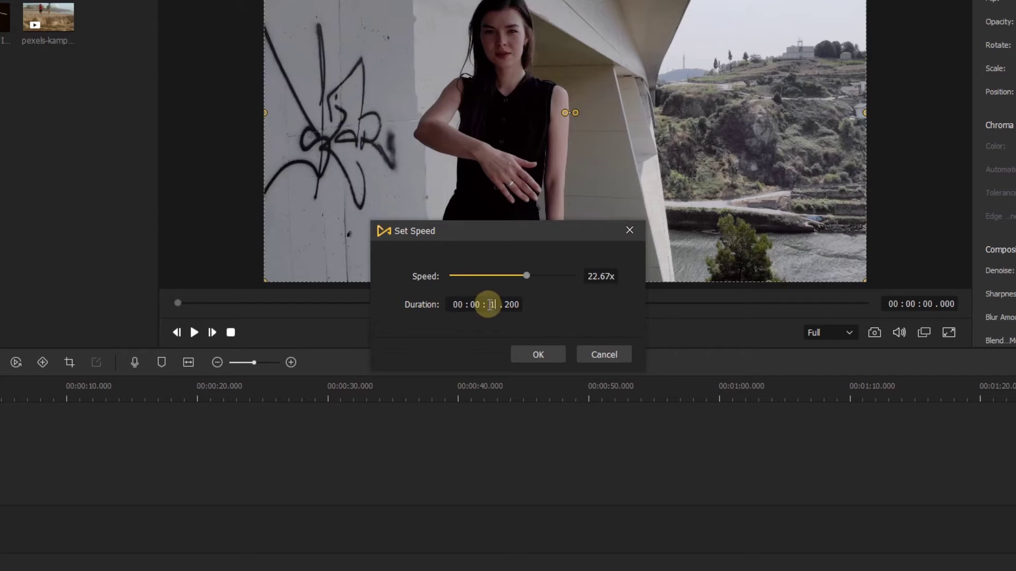
double_click(509, 304)
type("0")
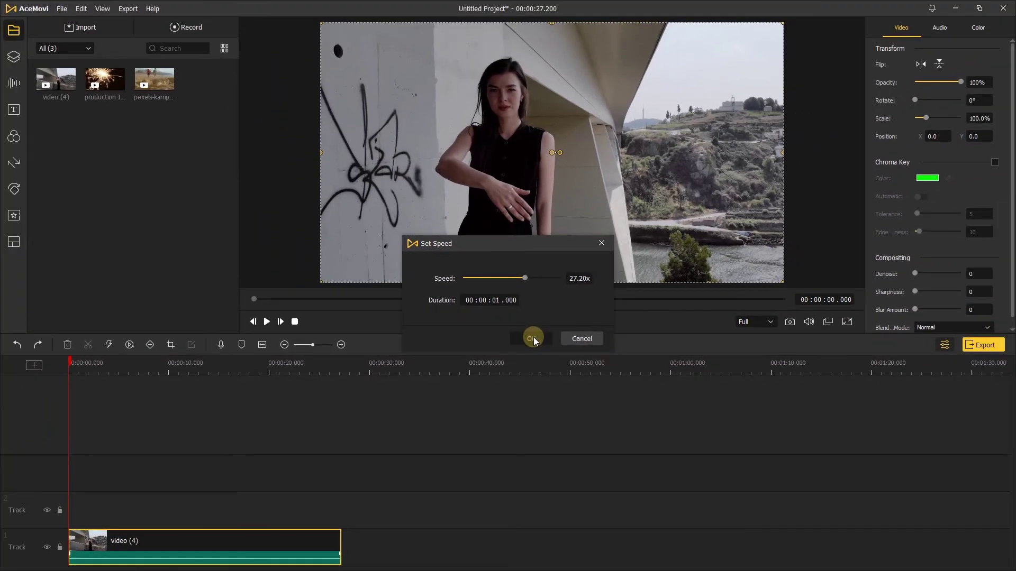
left_click(531, 339)
Stretch the video (4) clip's end so it becomes Fast 24.26x, lasting 00:00:01.121
scroll(308, 372, "up", 5)
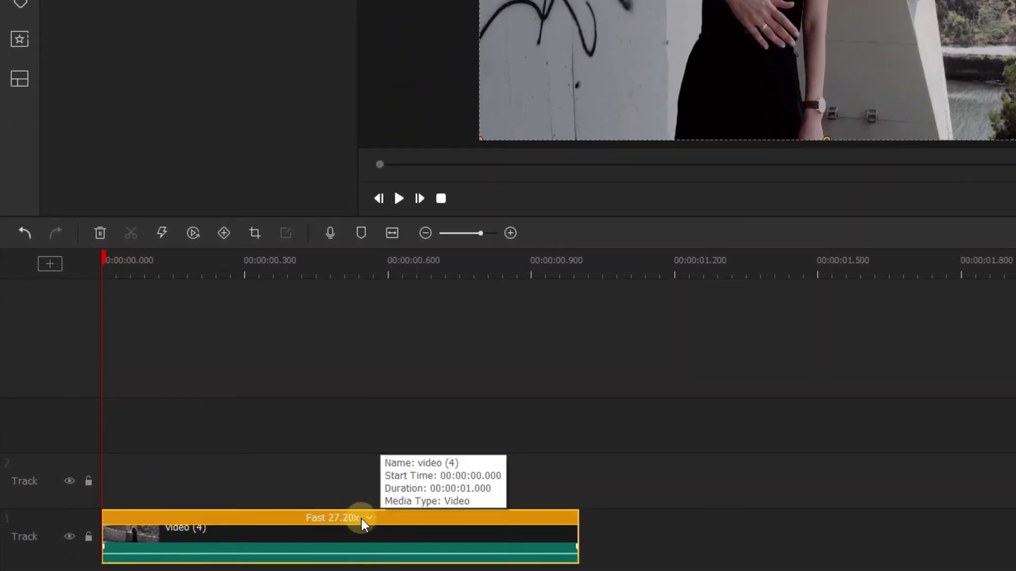
left_click(361, 519)
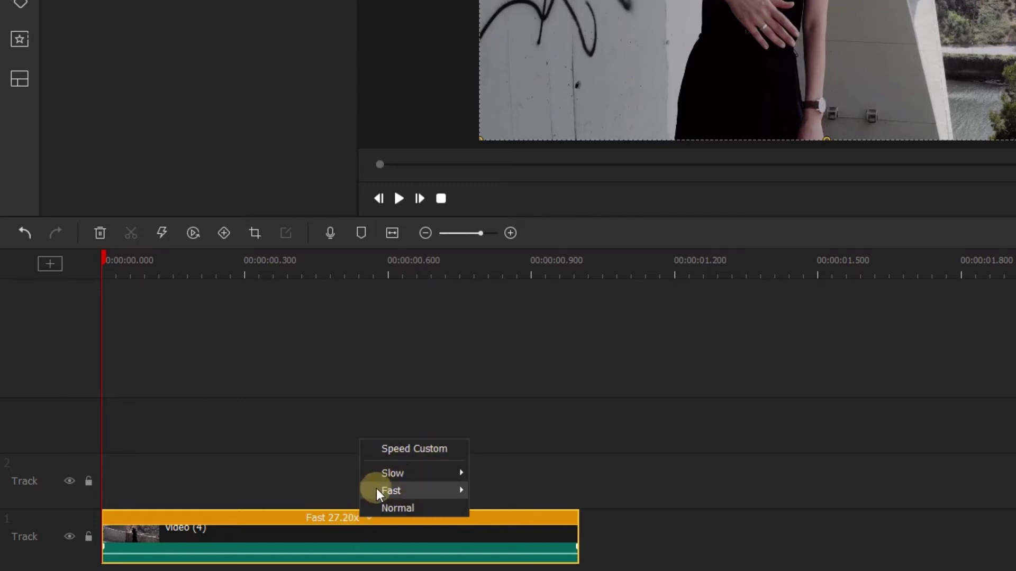
left_click_drag(578, 518, 636, 517)
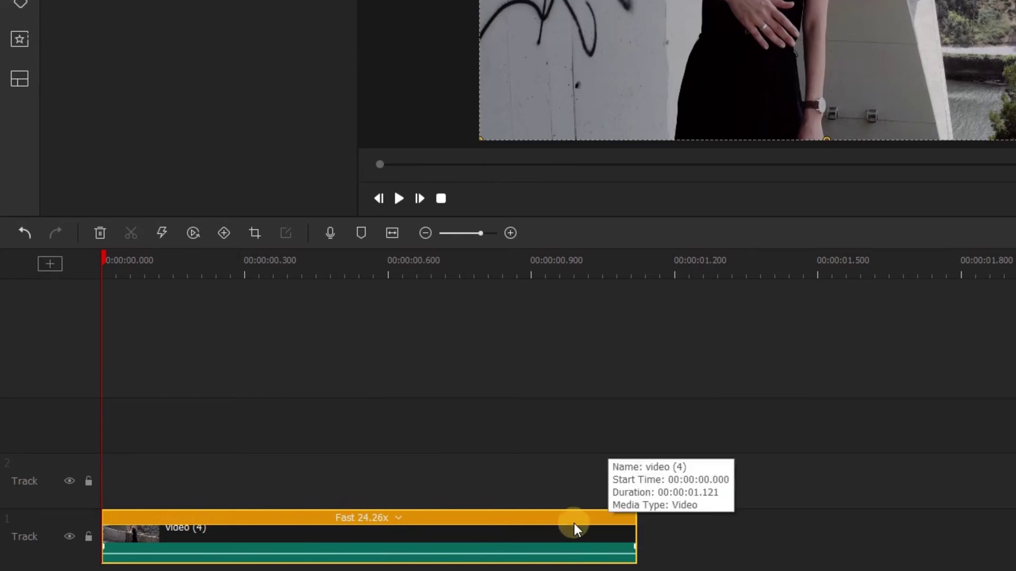
Reverse the video (4) clip and play back the reversed result
right_click(518, 519)
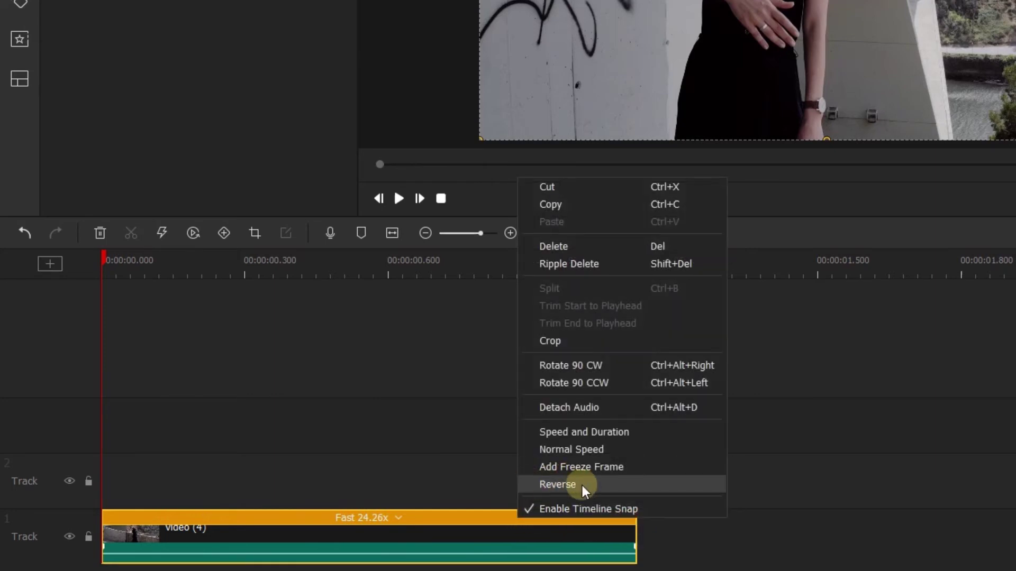
left_click(557, 485)
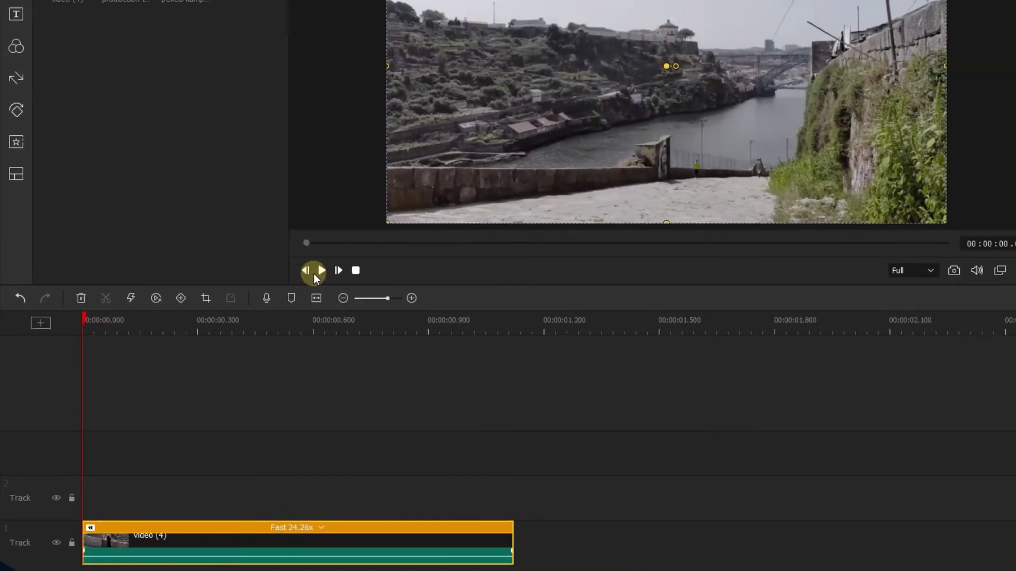
left_click(399, 198)
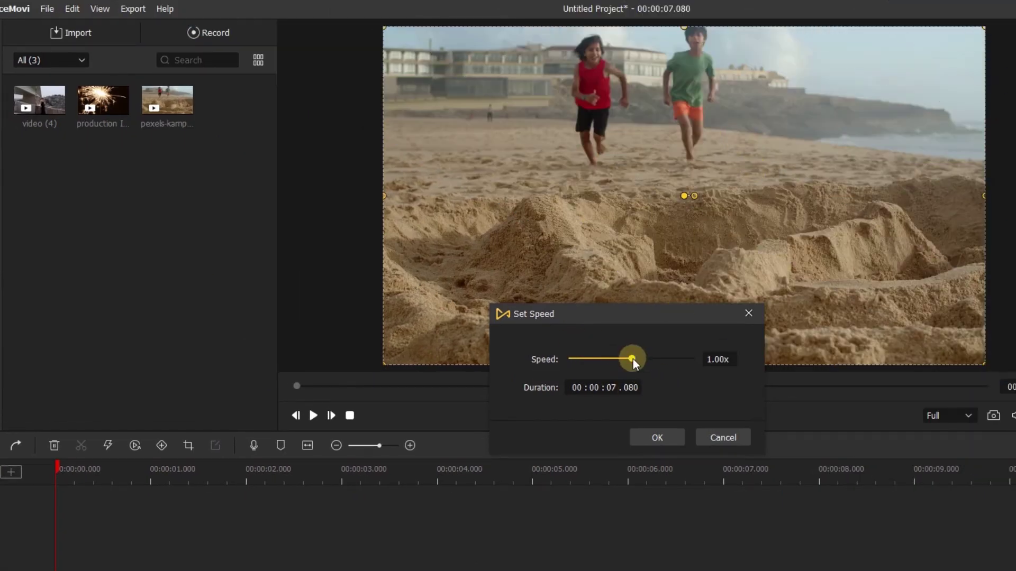
Apply a 5.30x speed to the beach clip, making the project 00:00:01.338, and play it
left_click_drag(633, 359, 634, 359)
left_click(657, 436)
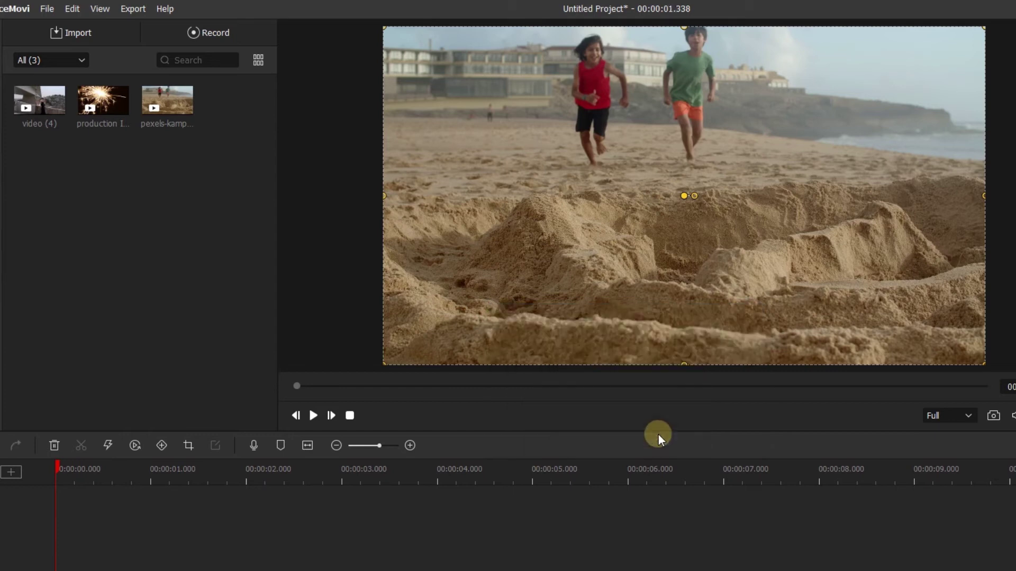
left_click(313, 415)
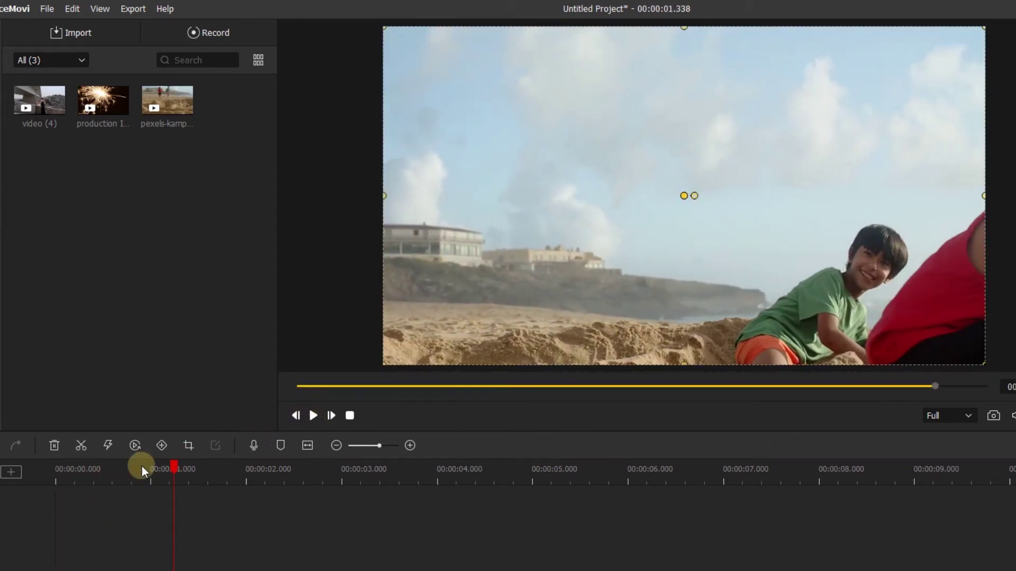
Move the playhead near the clip start and show the Speed toolbar's Fast presets
scroll(143, 475, "up", 3)
left_click_drag(408, 470, 144, 466)
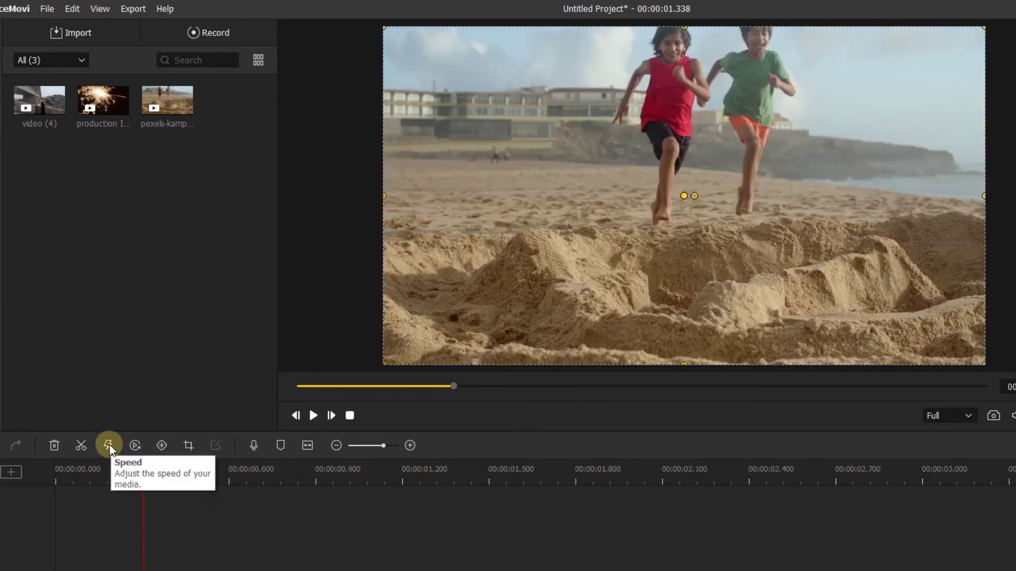
left_click(109, 444)
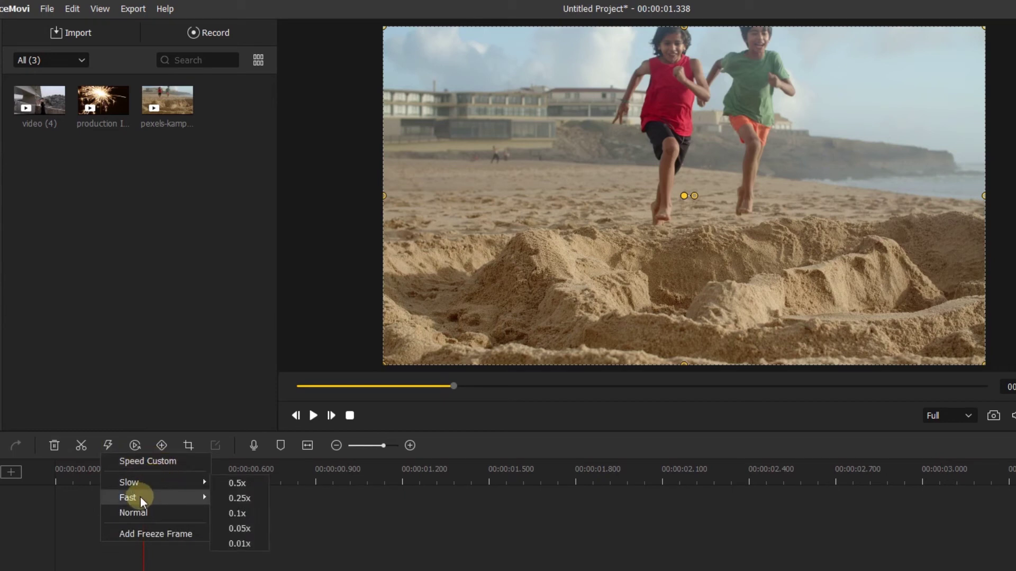
mouse_move(142, 498)
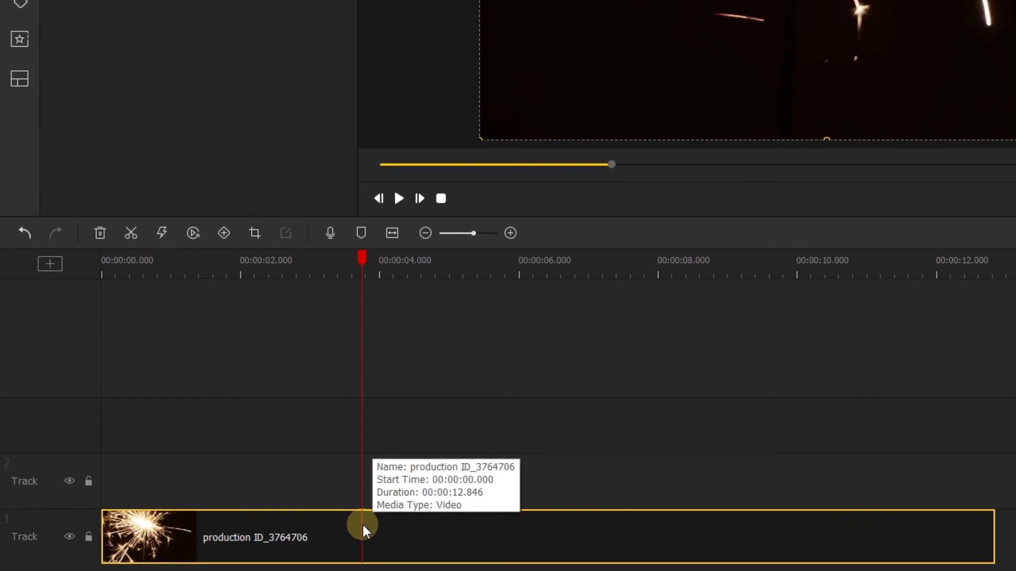
Add a freeze frame to the sparkler clip at the playhead and shorten the segment
right_click(363, 528)
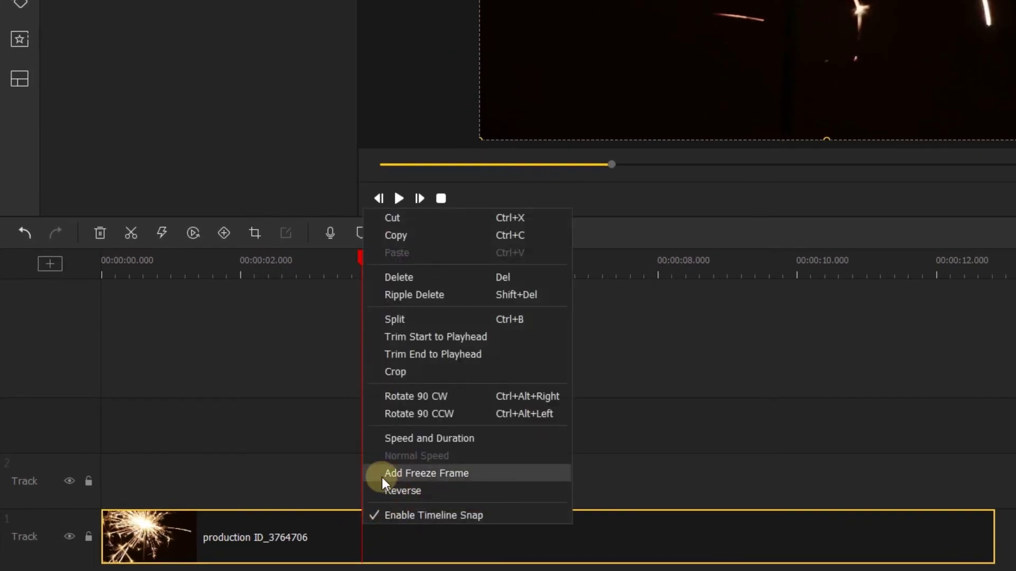
left_click(416, 475)
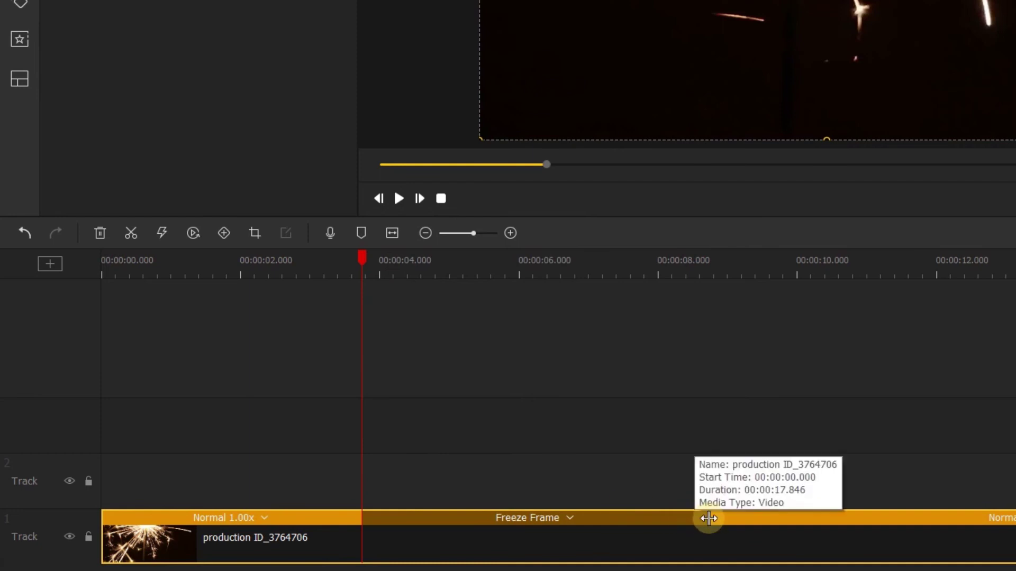
left_click_drag(706, 518, 494, 516)
Confirm the freeze frame's 1.943-second duration and preview the sparkler clip
right_click(439, 518)
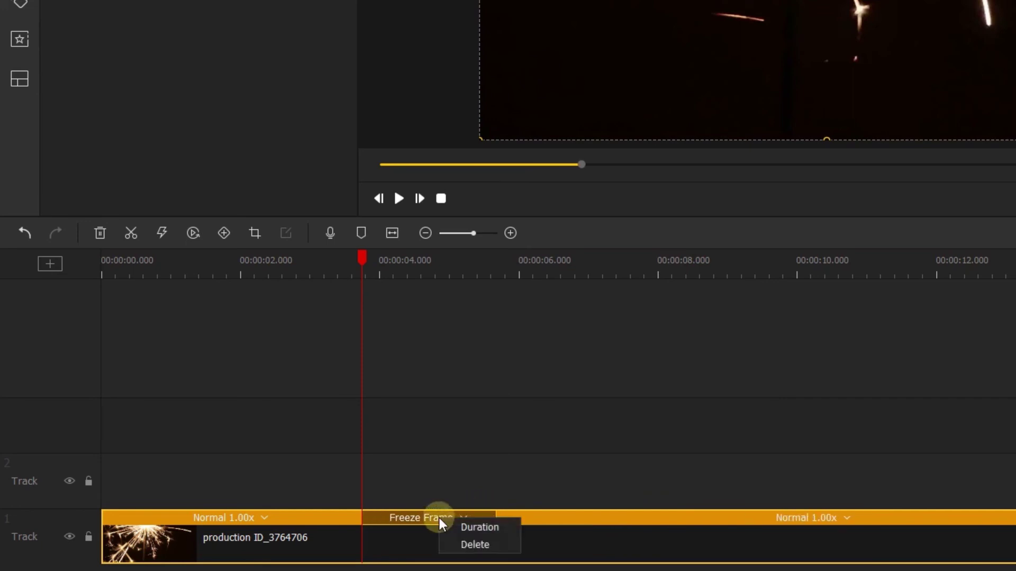
left_click(475, 527)
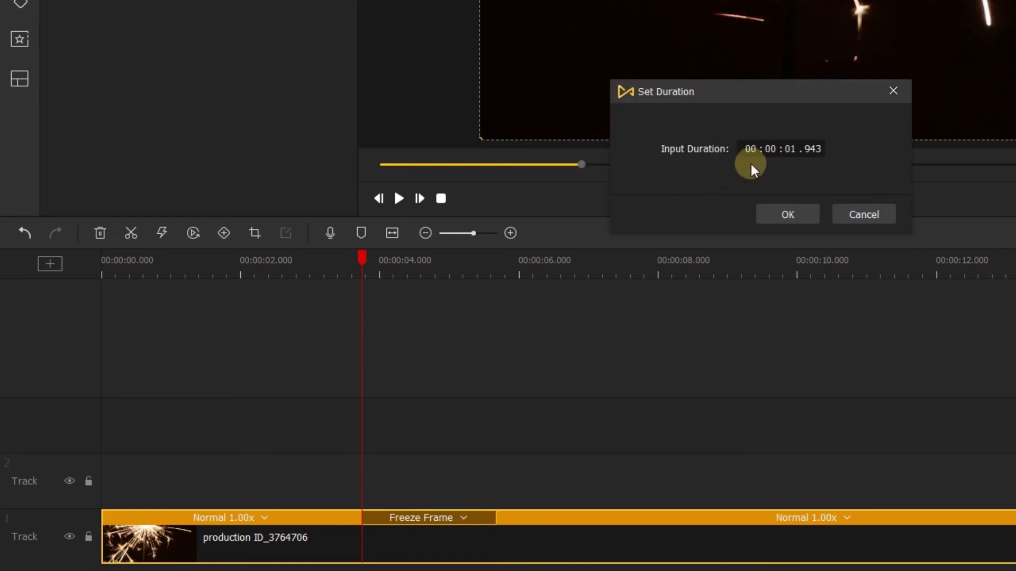
left_click(775, 212)
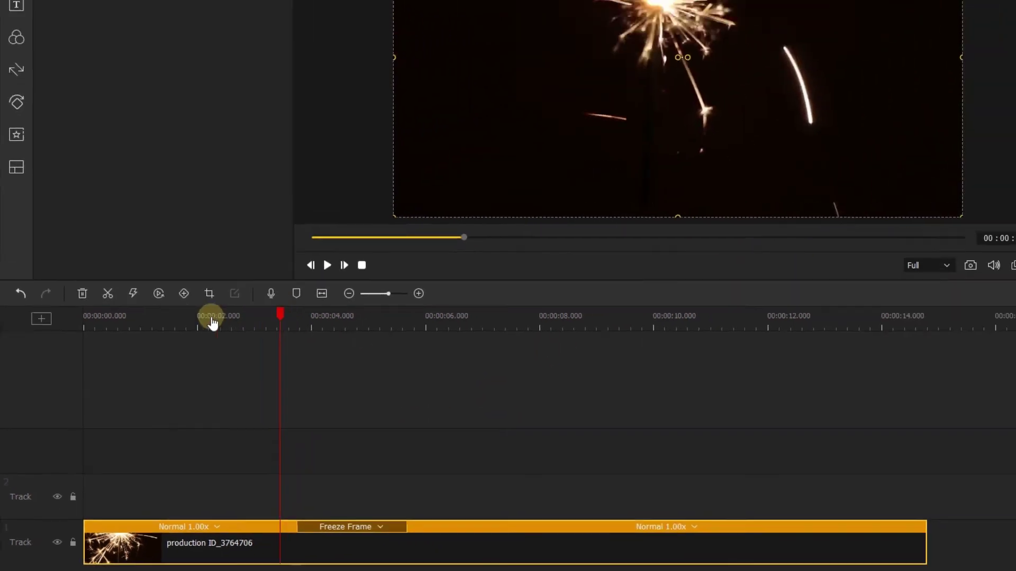
left_click(219, 267)
left_click(399, 199)
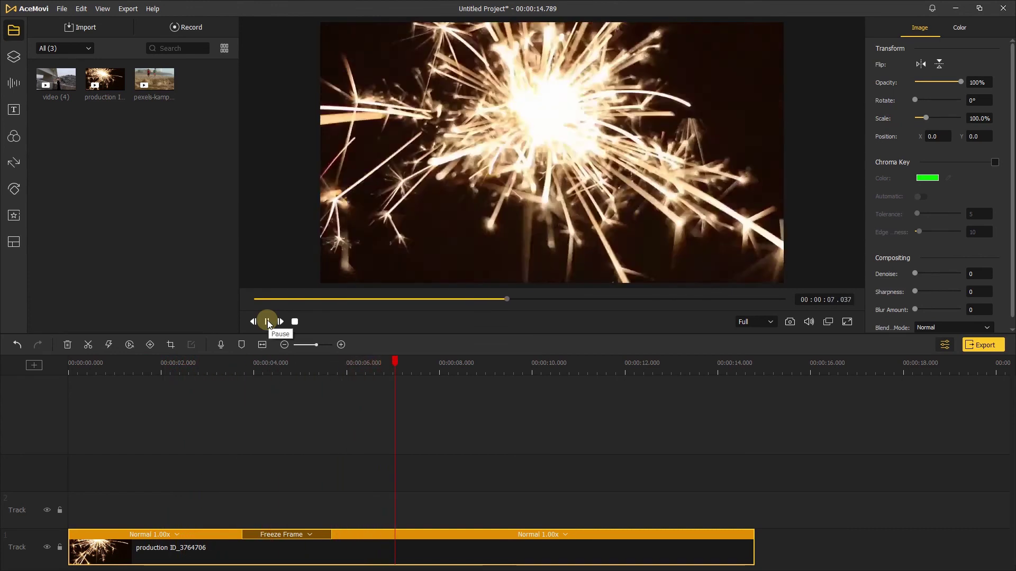
left_click(267, 323)
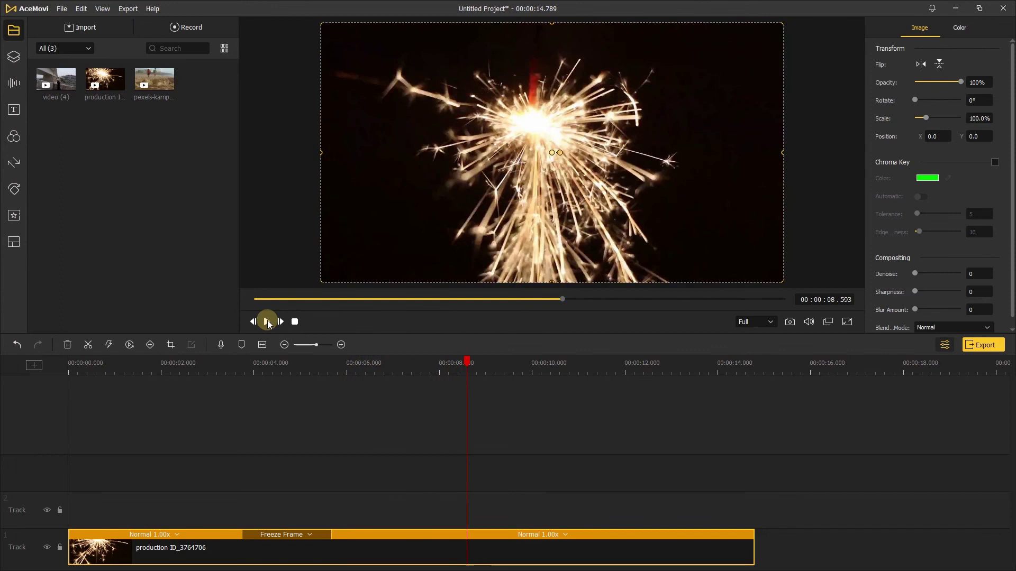